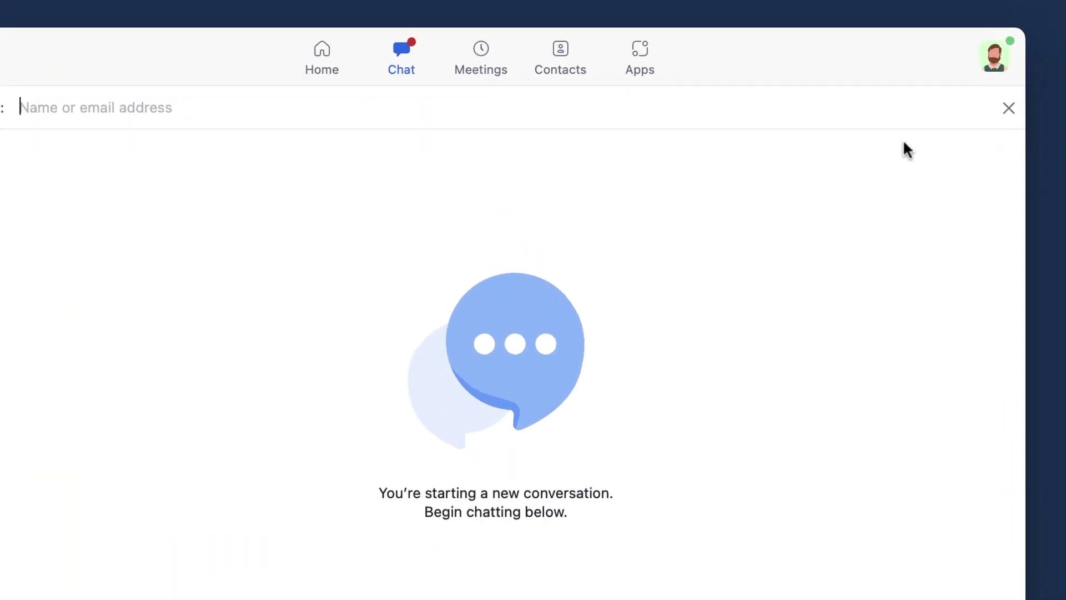
Step: Open the chat settings from the account's options
left_click(873, 173)
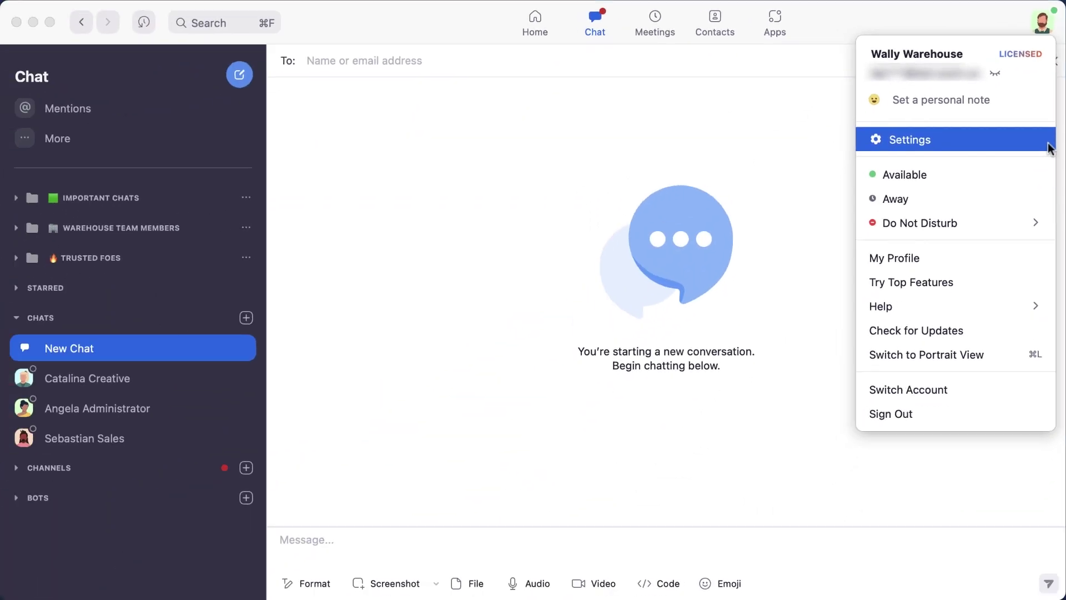
left_click(1049, 147)
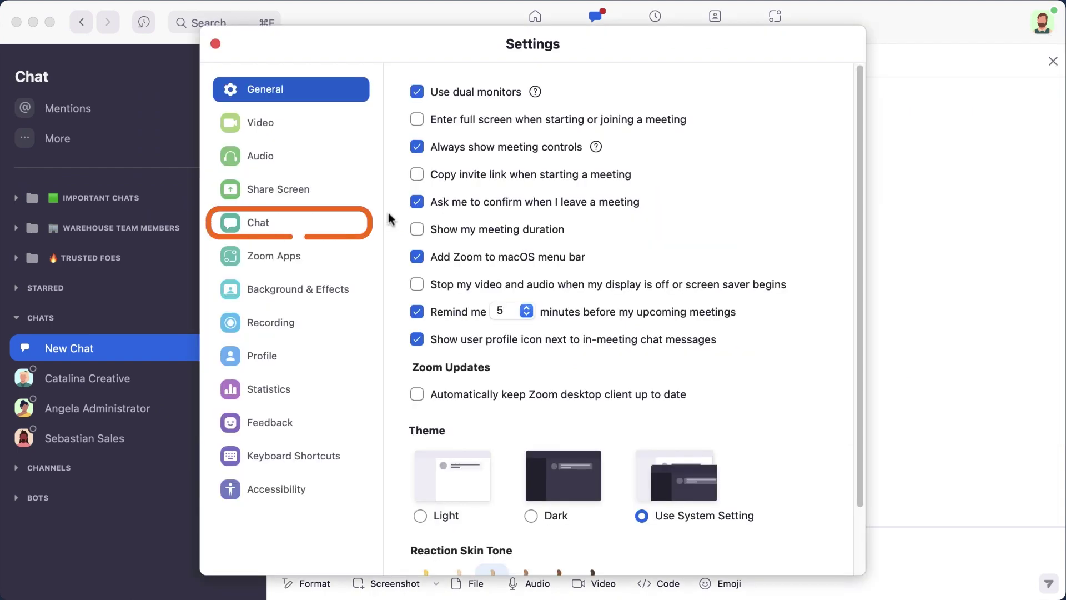
left_click(343, 223)
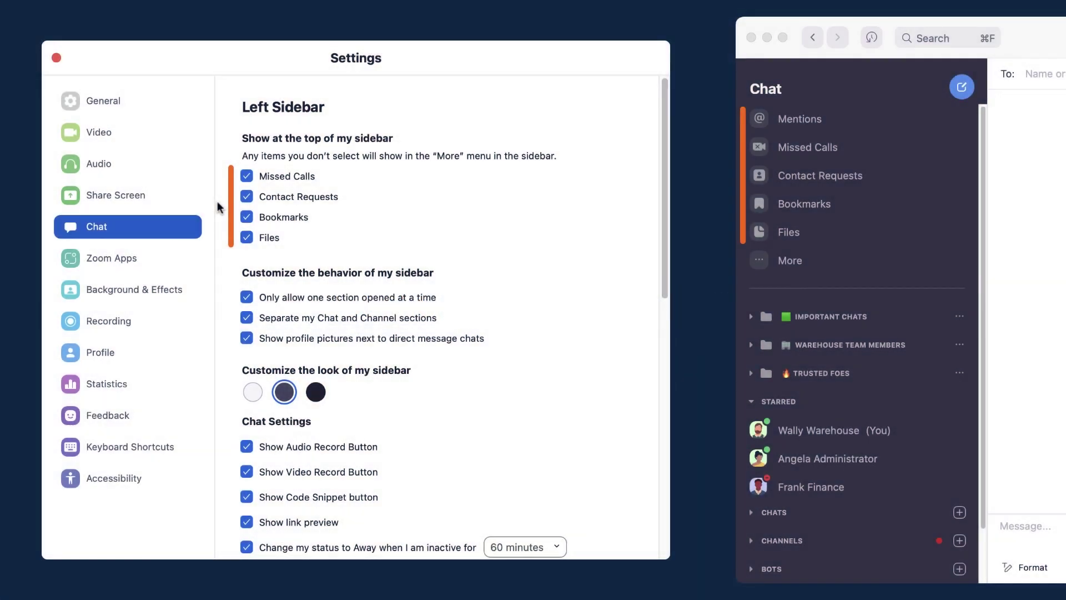
Step: Remove Missed Calls, Contact Requests, Bookmarks and Files from the top of the sidebar, and open the sidebar's More list
left_click(247, 176)
left_click(247, 196)
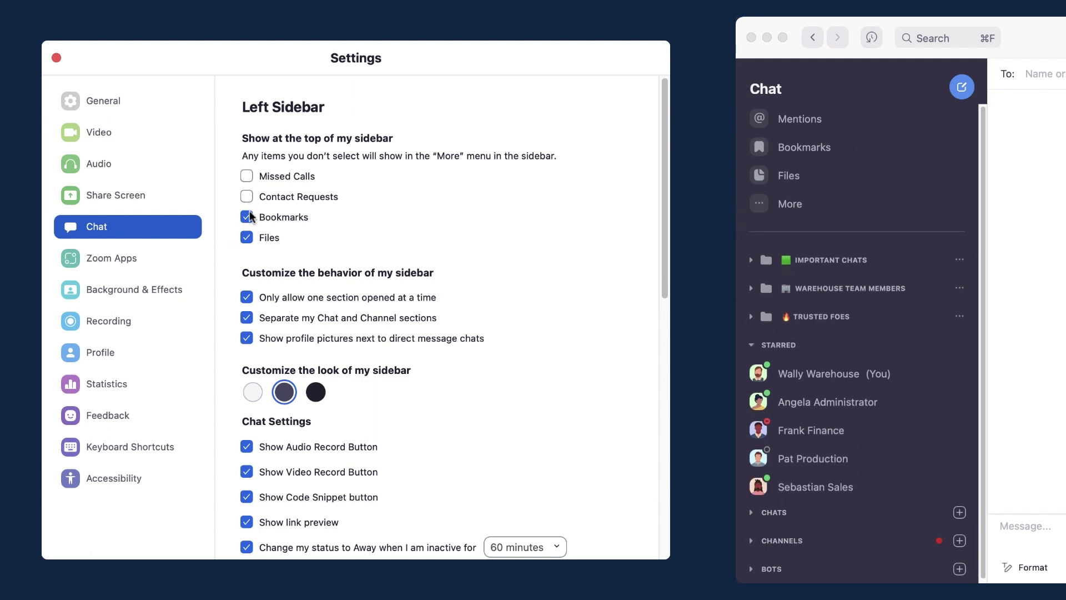
left_click(247, 217)
left_click(247, 237)
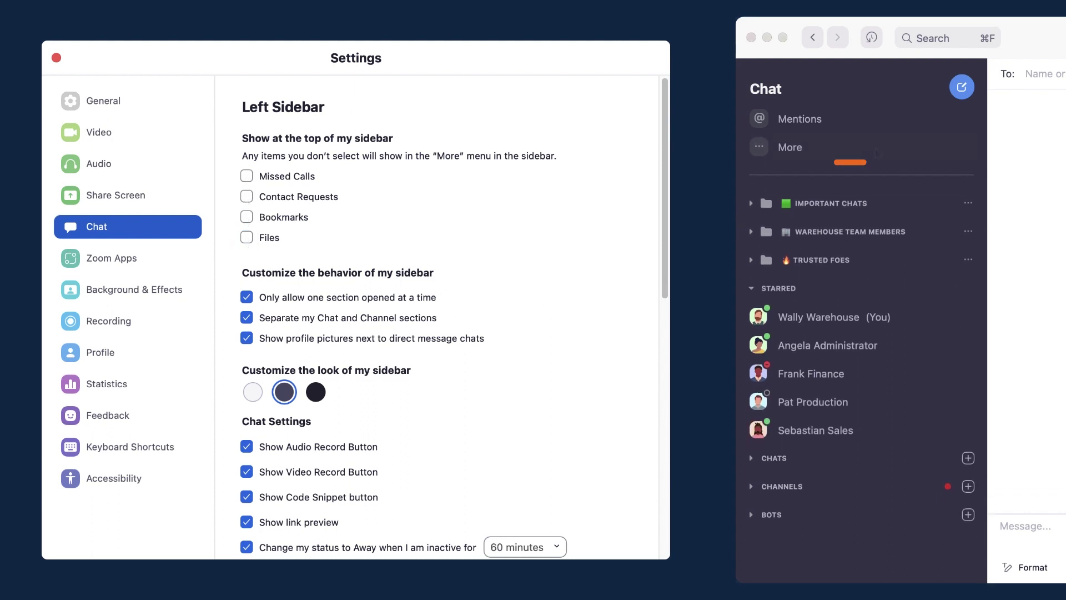
left_click(875, 148)
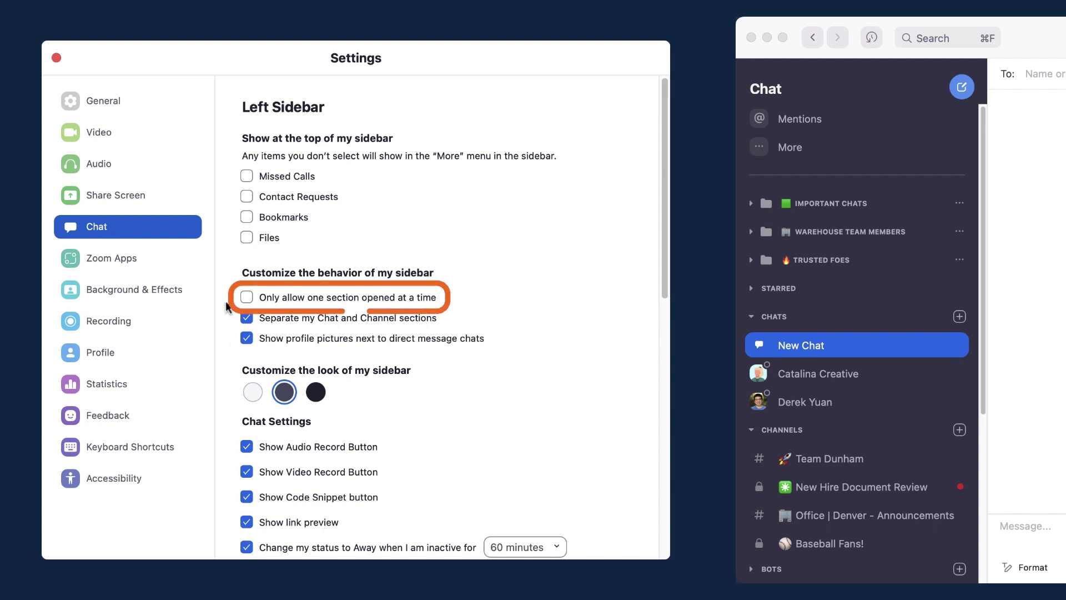
Step: Allow only one sidebar section to be open at a time, and try it by expanding the Chats and Starred sections
left_click(247, 298)
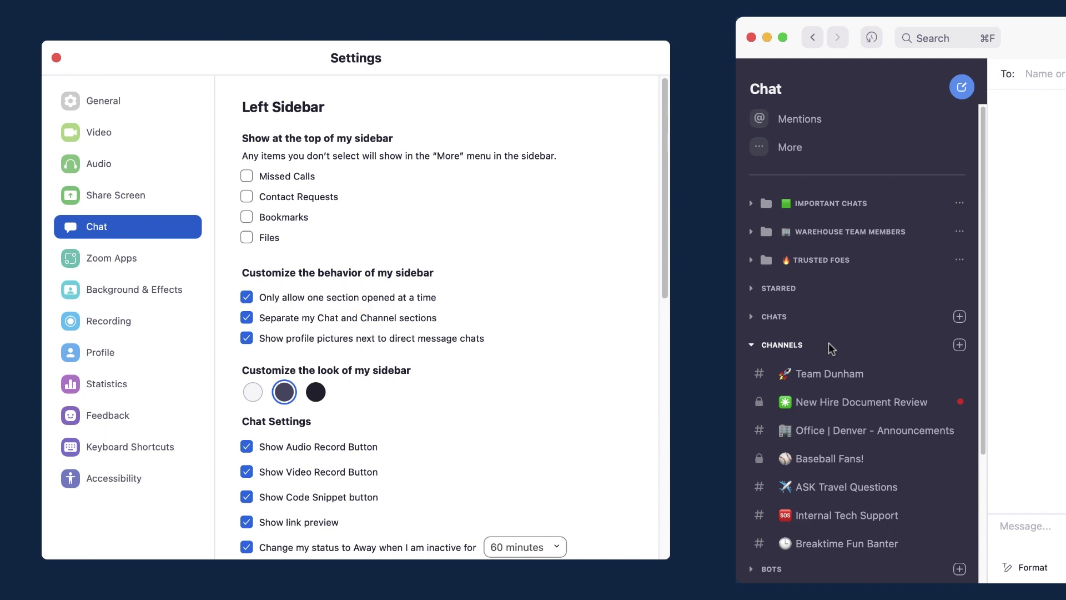
left_click(829, 319)
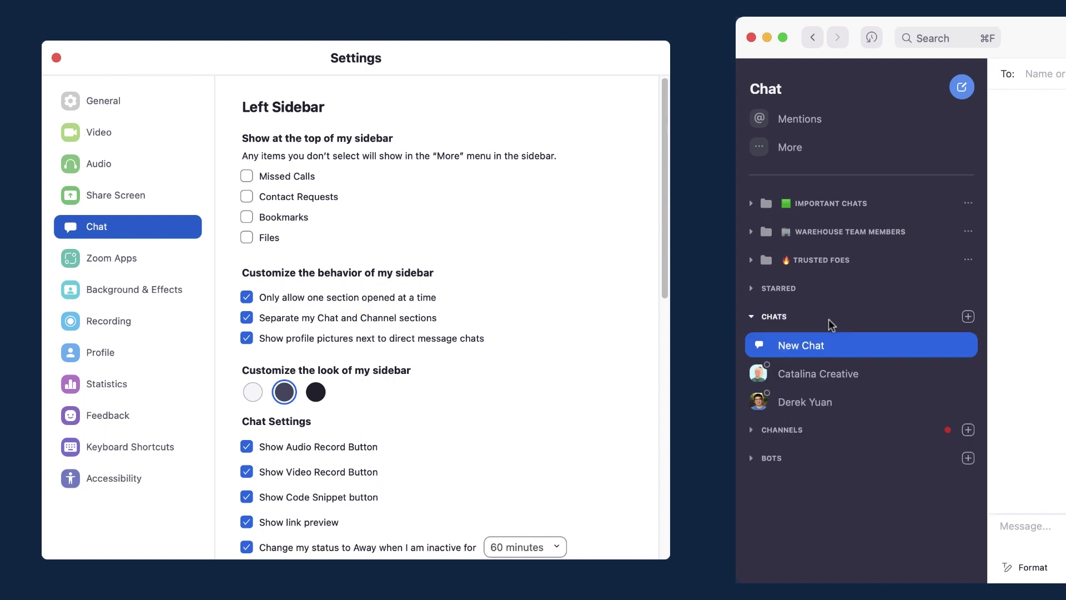
left_click(834, 288)
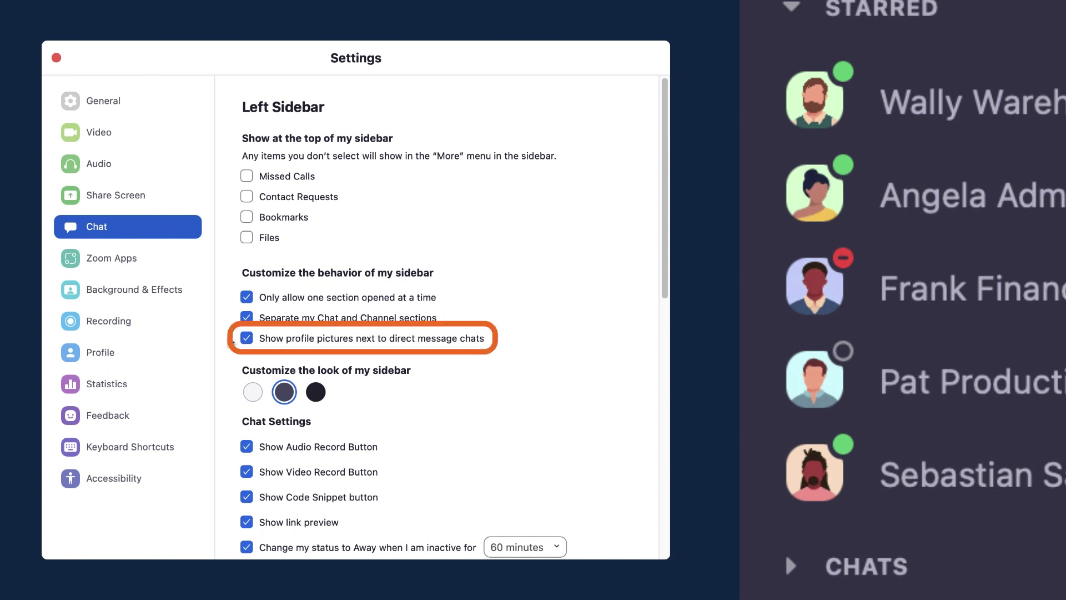
Step: Try the sidebar without profile pictures and in the Light and Dark looks, restoring the pictures and the middle colour
left_click(246, 340)
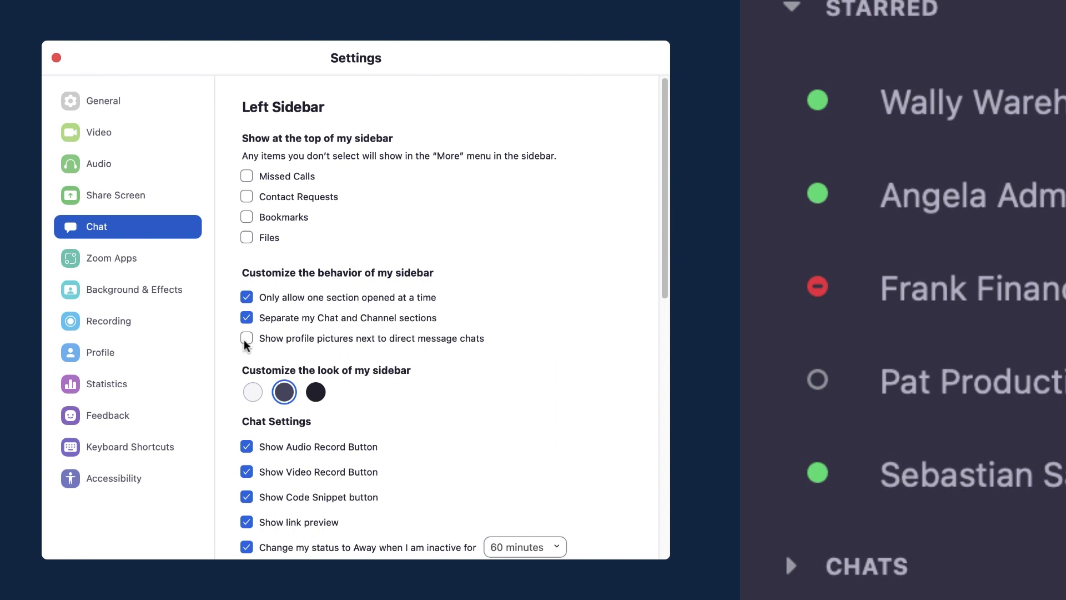
left_click(246, 339)
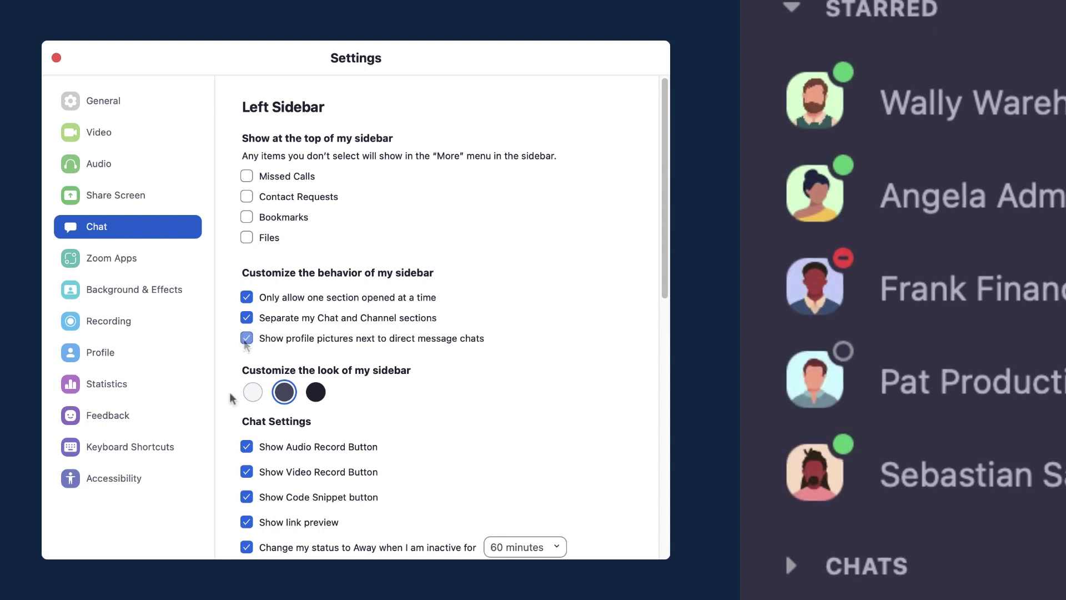
left_click(252, 394)
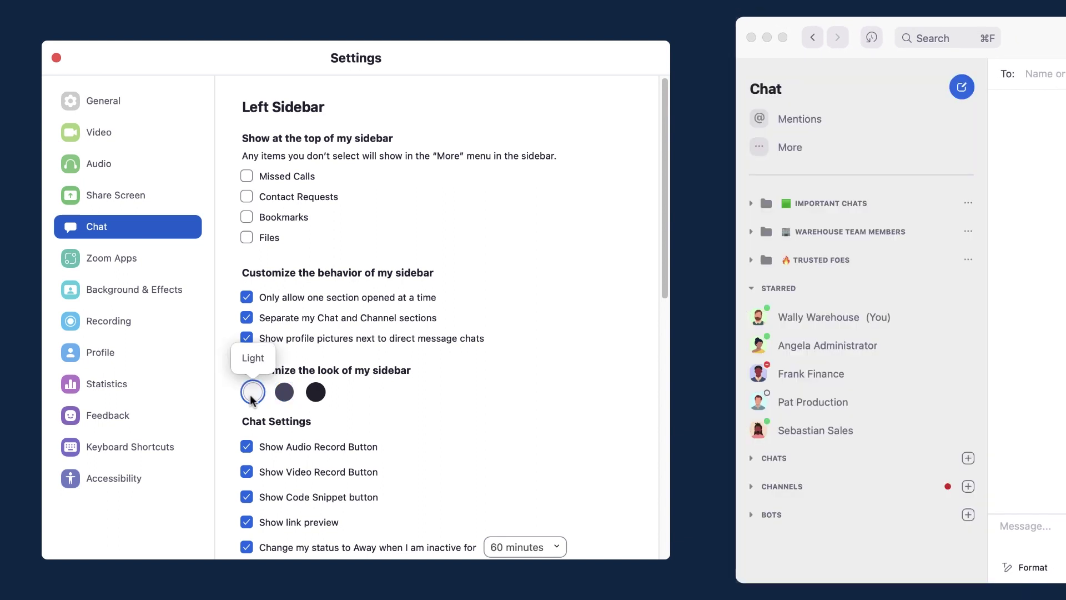
left_click(314, 395)
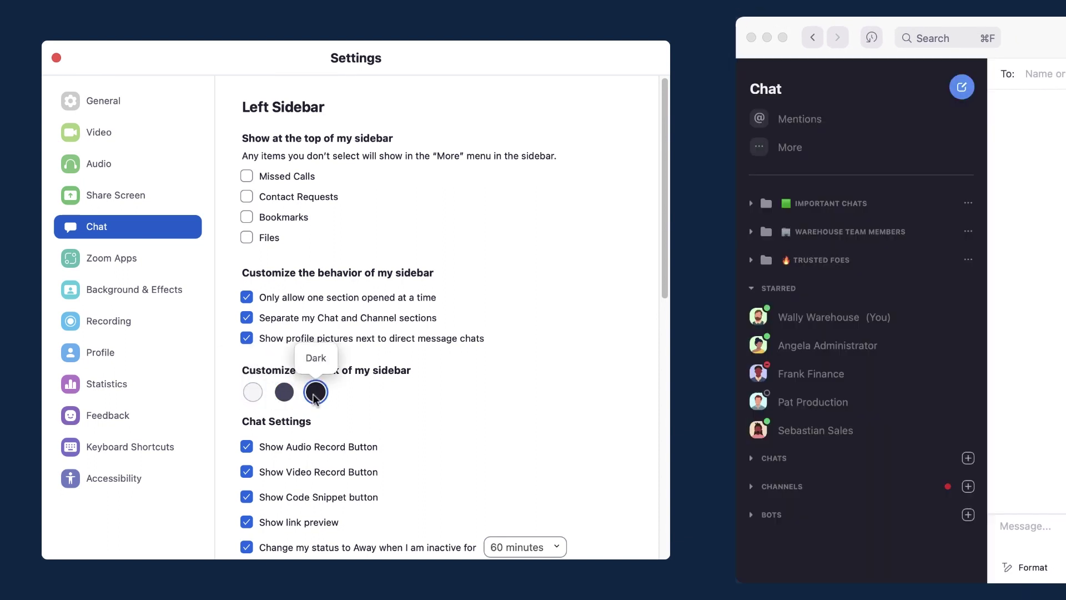
left_click(284, 392)
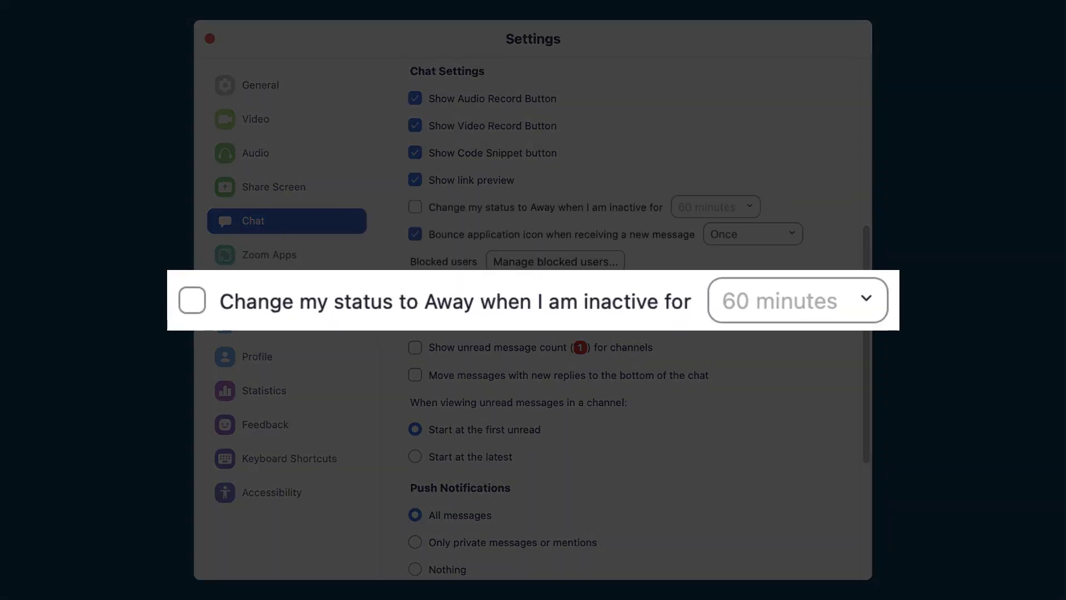
Step: Turn on changing the status to Away after 60 minutes of inactivity, and unblock the user in the blocked users list
left_click(414, 206)
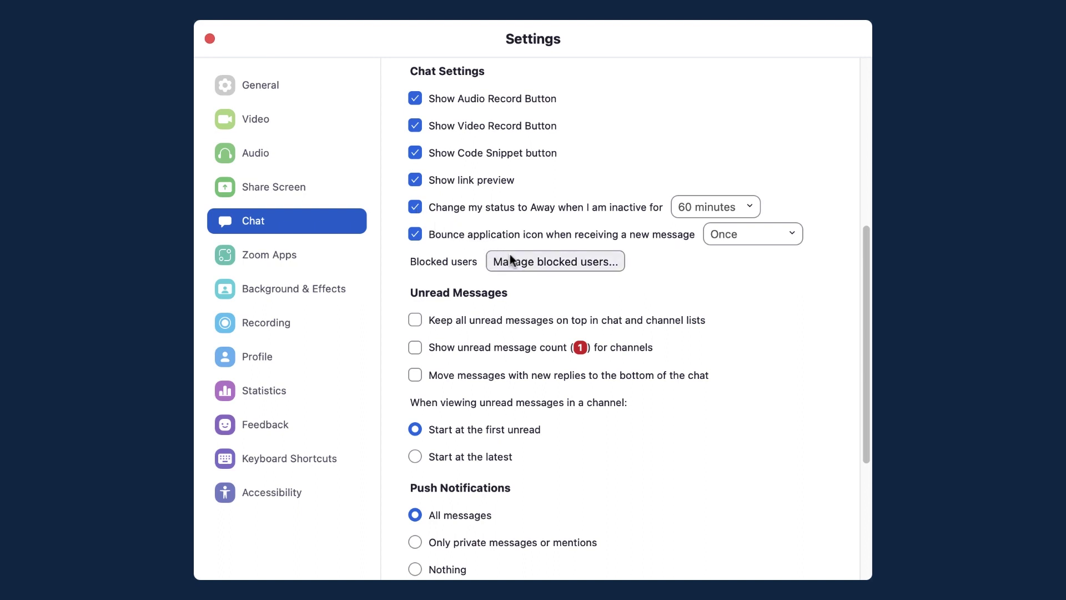
left_click(558, 264)
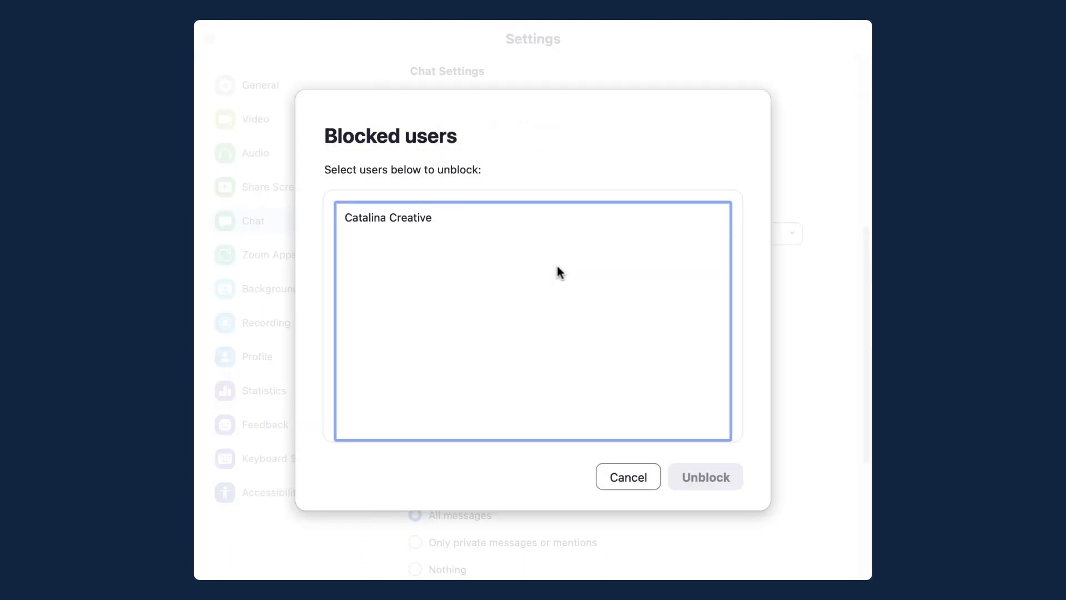
left_click(587, 223)
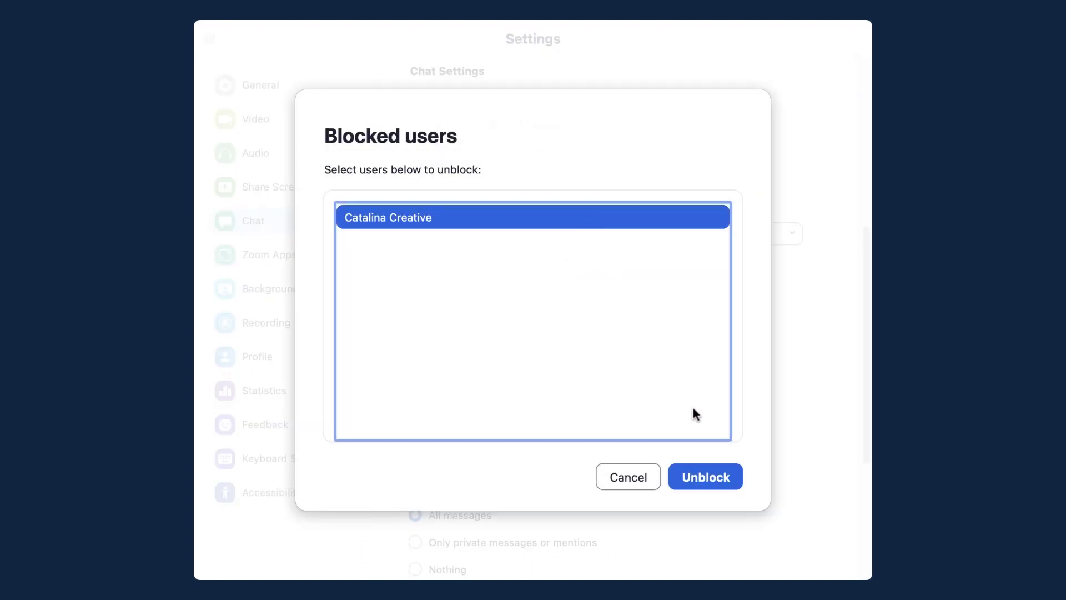
left_click(727, 478)
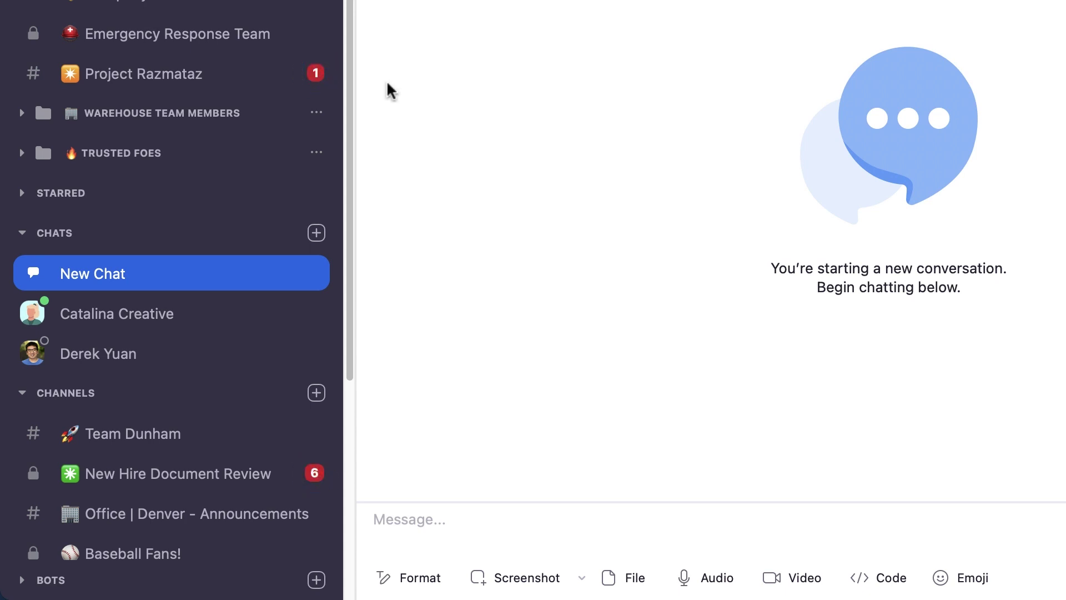
Step: Turn off the unread message count in the notification options of the Project Razmataz channel
left_click(321, 79)
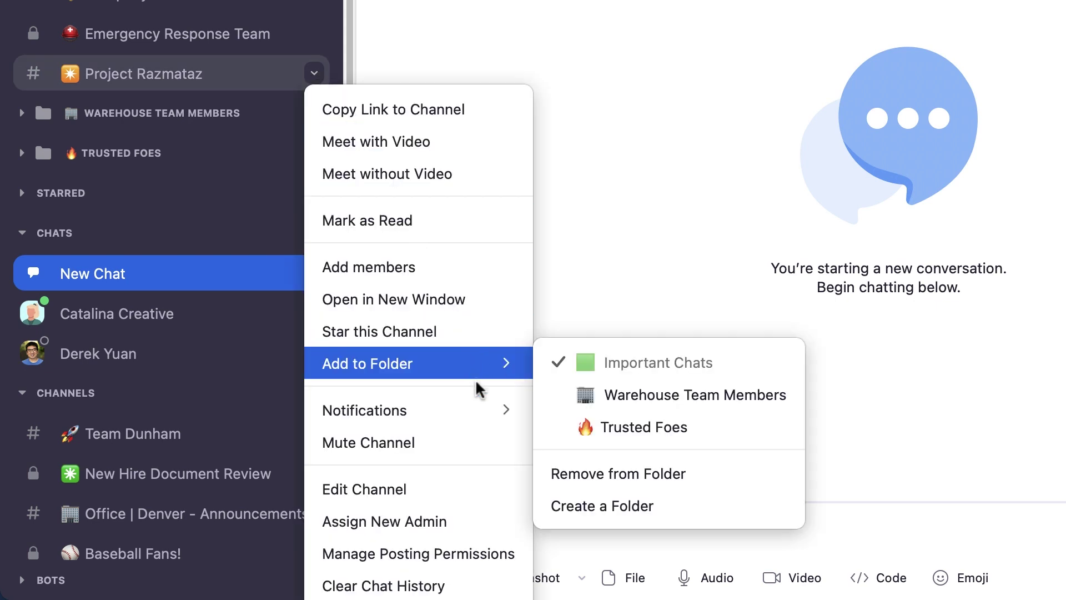
mouse_move(483, 411)
left_click(557, 454)
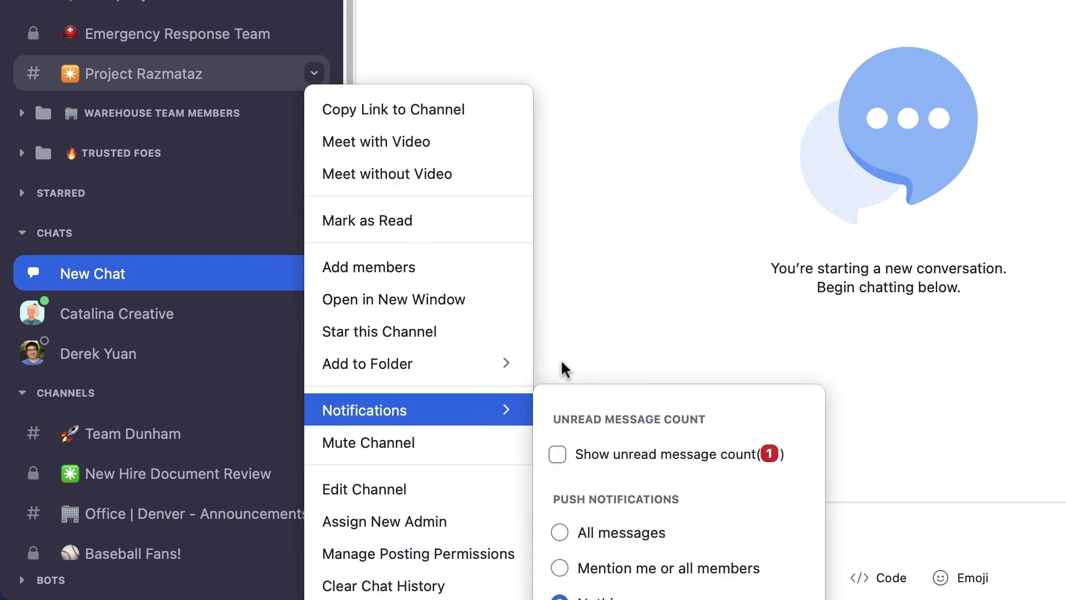
left_click(565, 364)
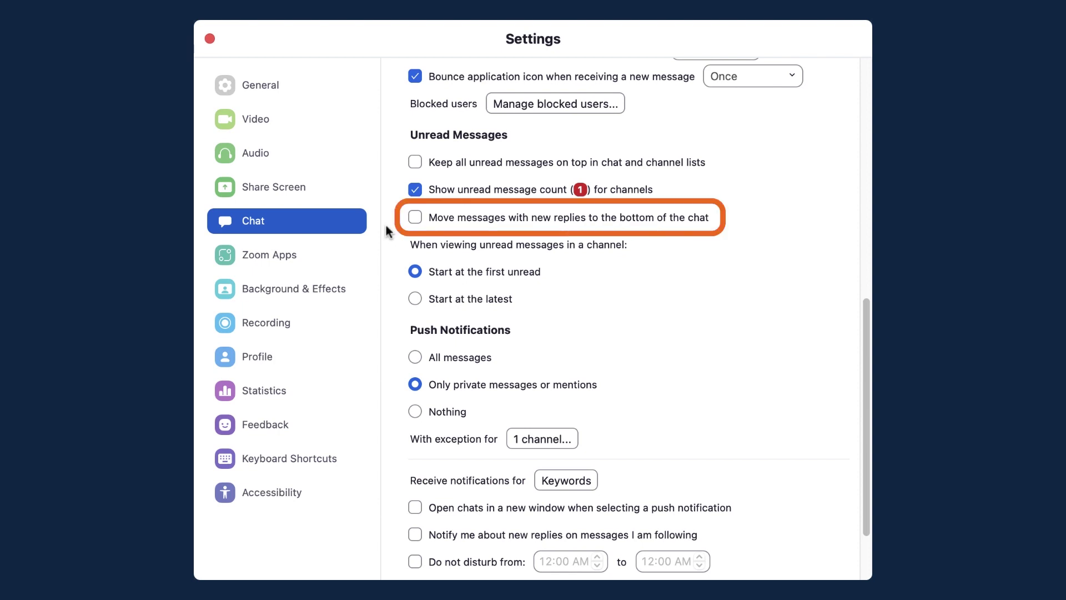
Step: Enable moving messages with new replies to the chat's bottom, and save all-message notification exceptions for the Project Razmataz and Emergency Response Team channels
left_click(416, 221)
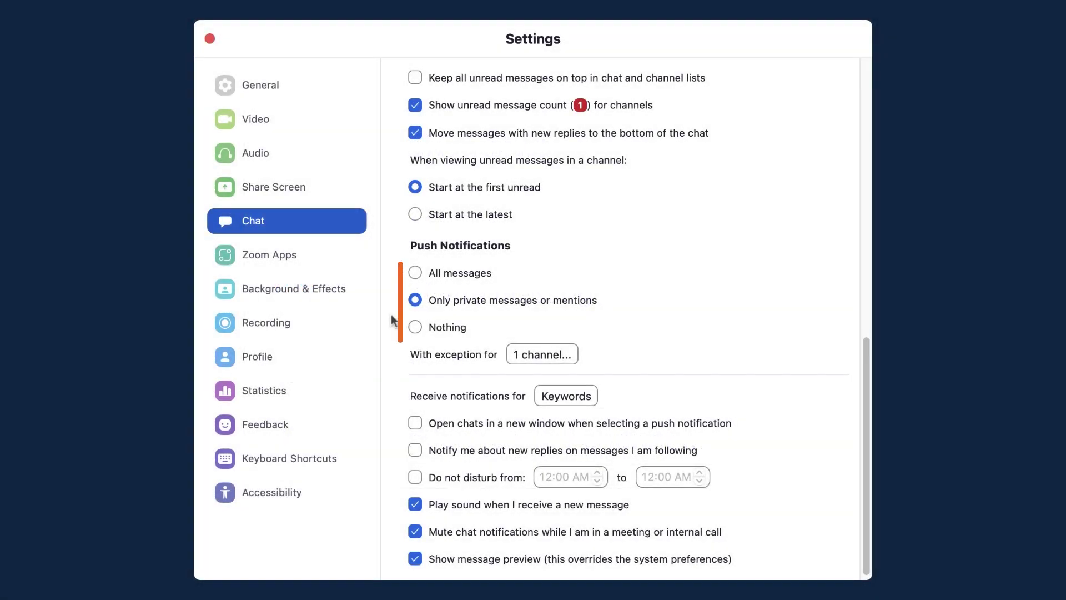
left_click(522, 356)
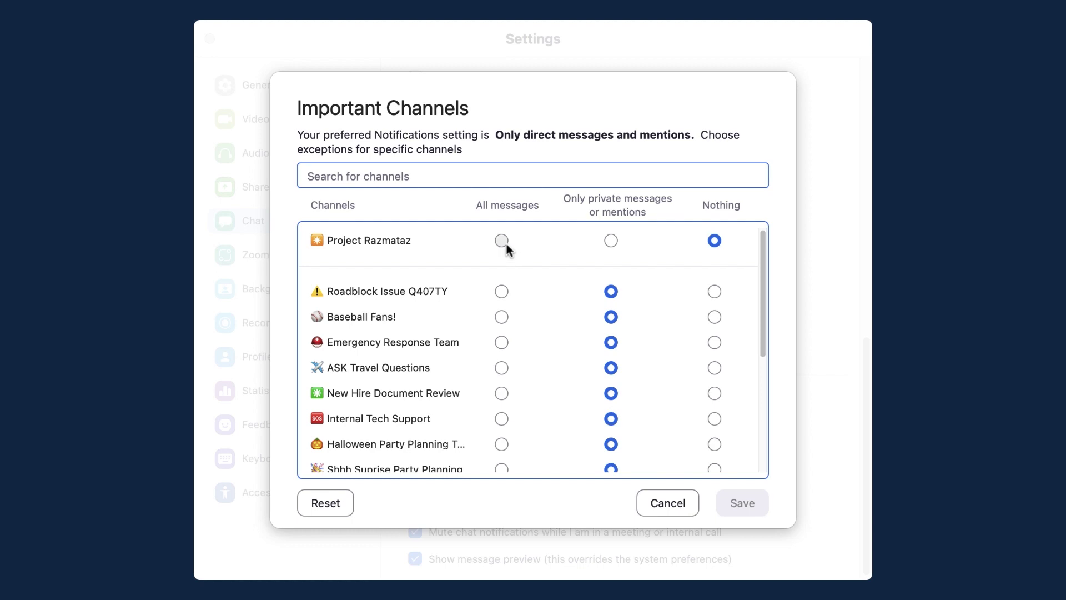
left_click(502, 241)
left_click(502, 342)
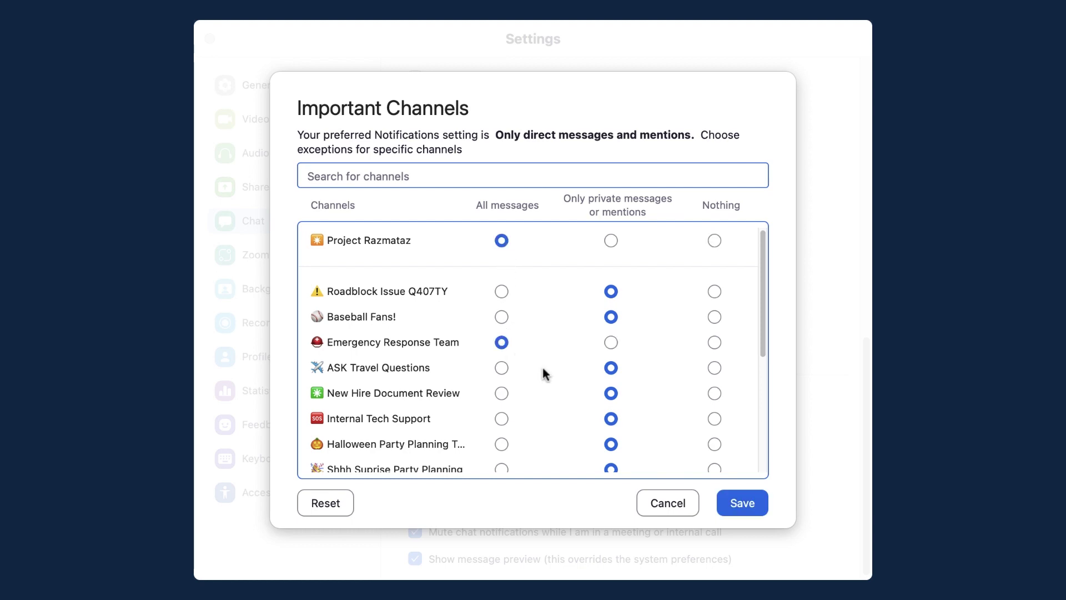
left_click(742, 503)
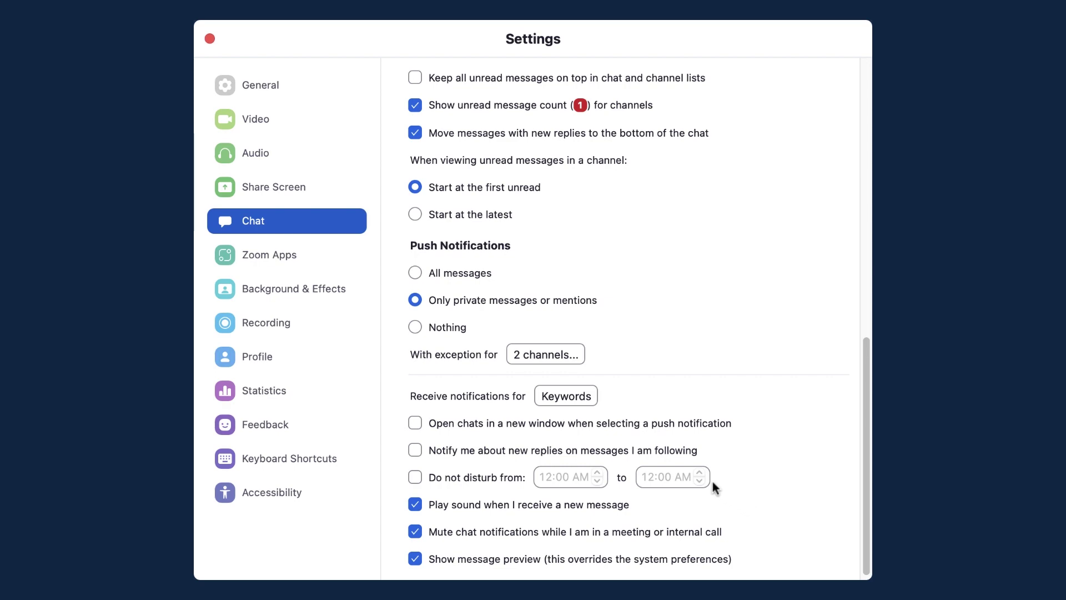
Step: Add "Alan Parsons Project" as a keyword that triggers chat notifications
left_click(575, 401)
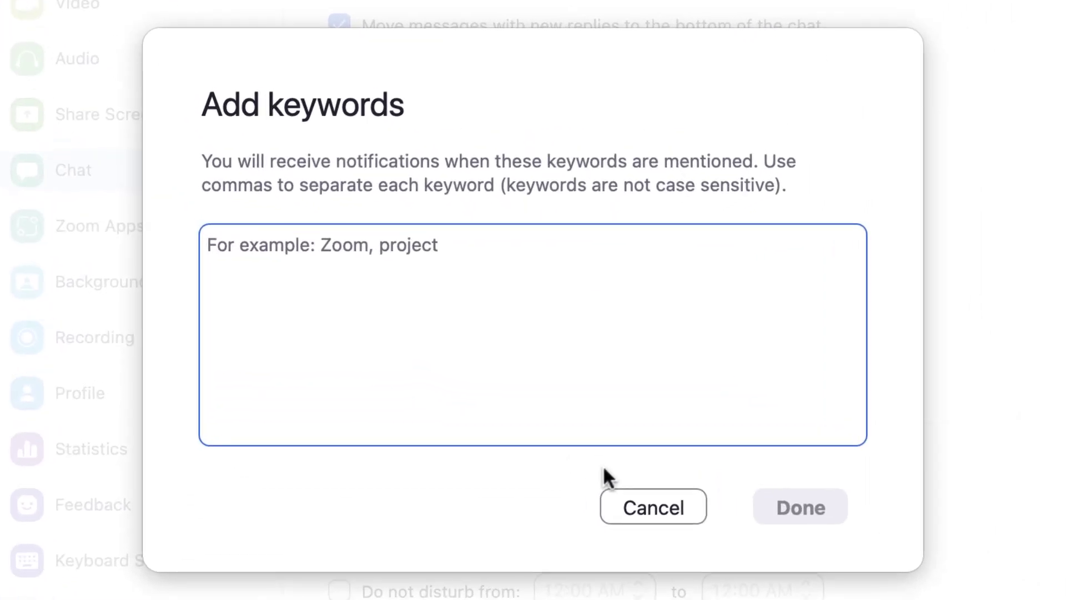
type("Alan Parsons Project")
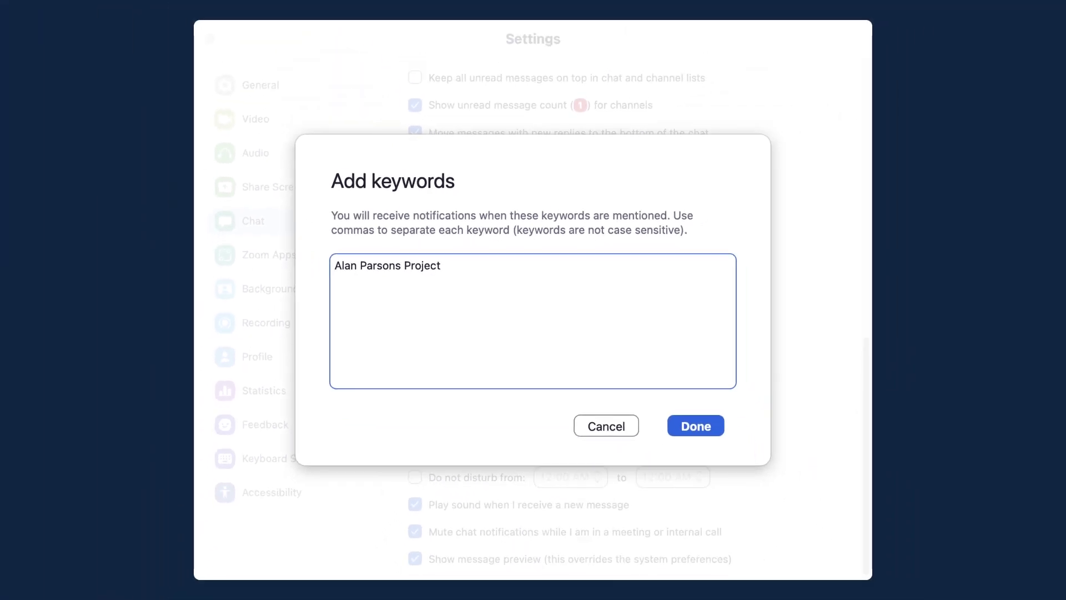
left_click(687, 427)
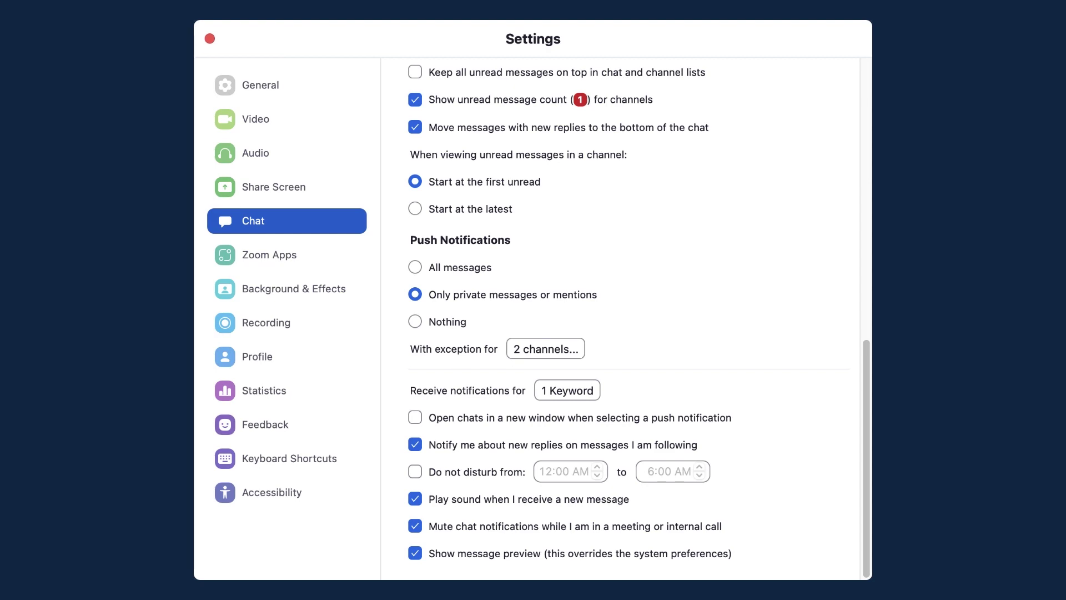